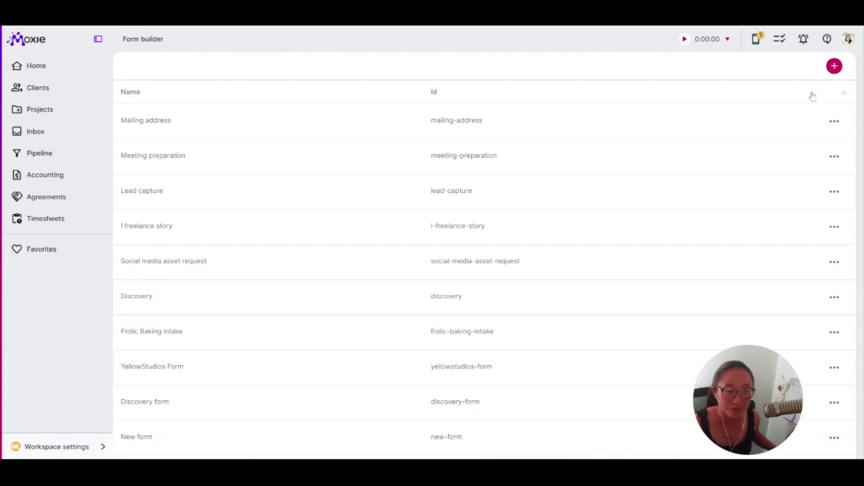
# Create a new form and place a two-column container above the submit button.
pyautogui.click(834, 68)
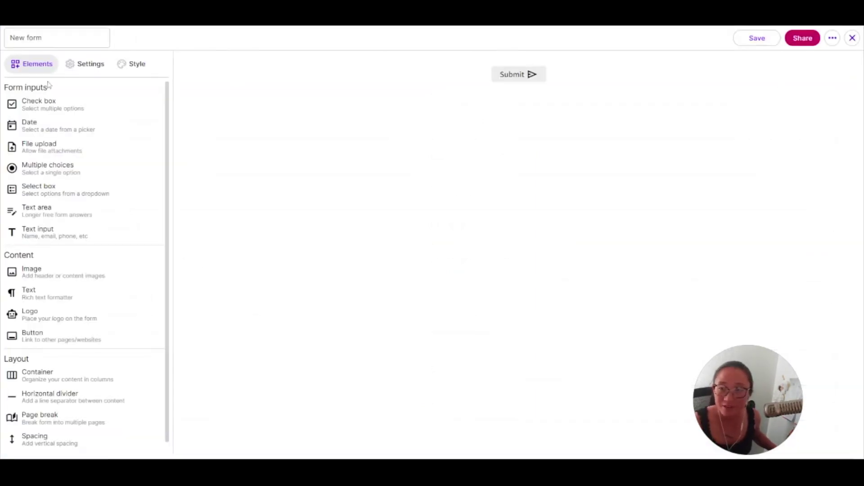
pyautogui.scroll(-1, 90, 419)
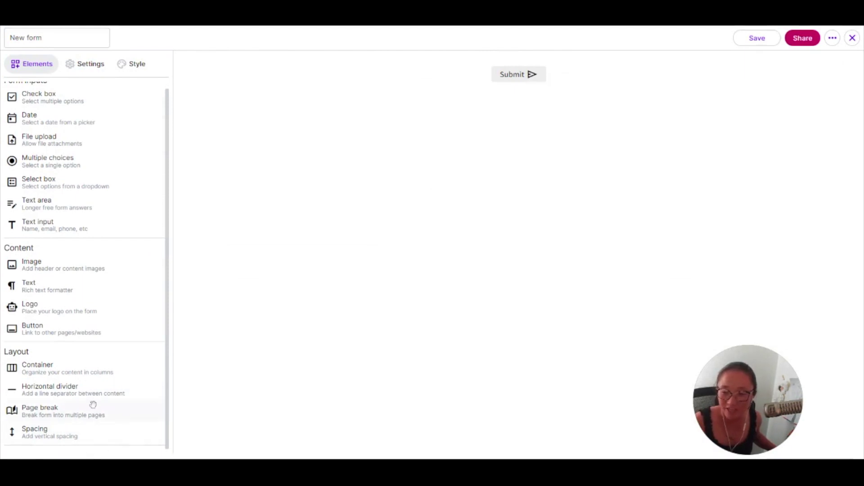
pyautogui.moveTo(79, 367); pyautogui.dragTo(430, 68)
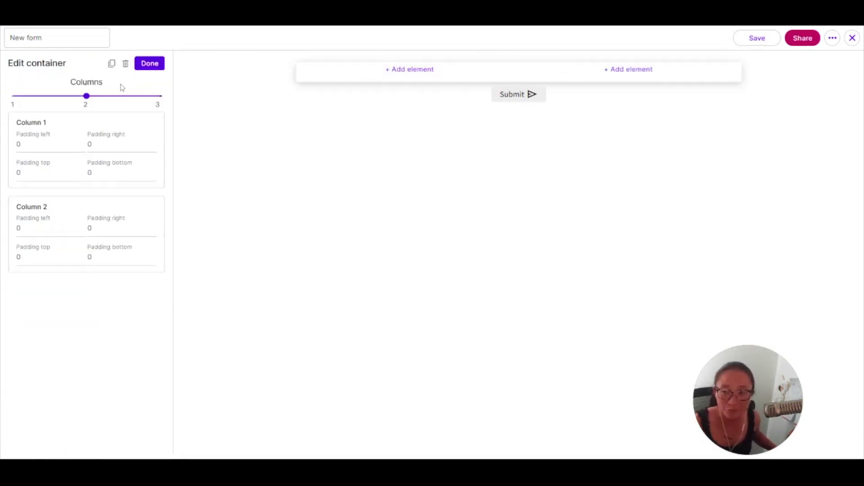
pyautogui.moveTo(87, 96)
pyautogui.mouseDown()
pyautogui.moveTo(167, 106)
pyautogui.moveTo(75, 101)
pyautogui.mouseUp()
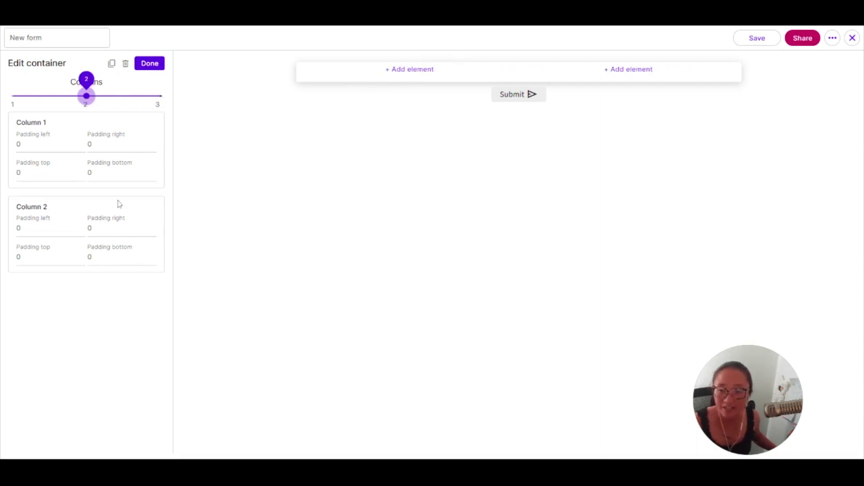
pyautogui.click(417, 163)
# Add a check box element below the container and set its question to "OPttions and".
pyautogui.scroll(-1, 138, 433)
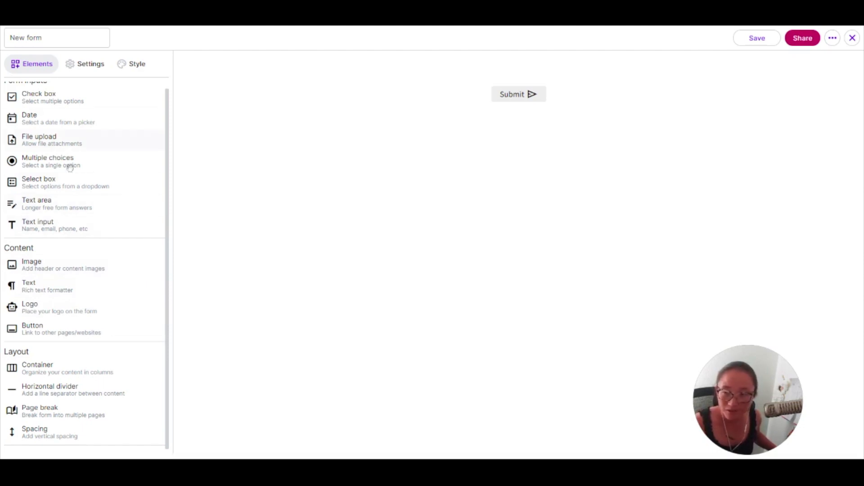
pyautogui.scroll(1, 64, 120)
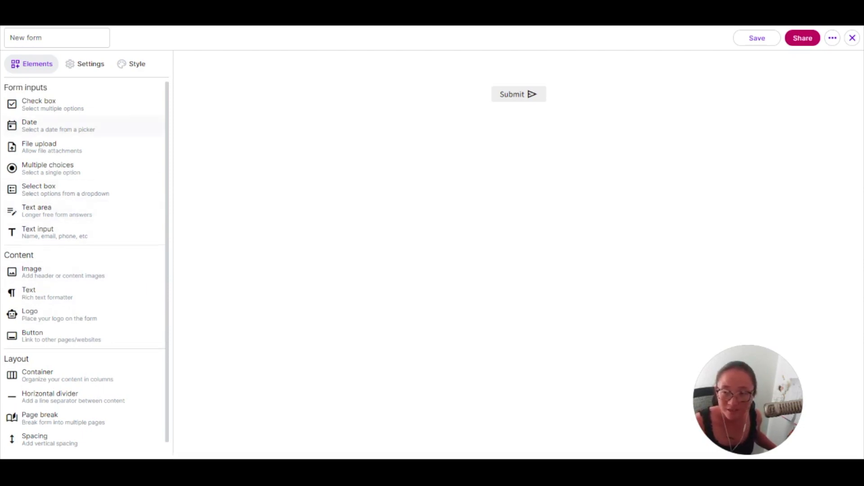
pyautogui.click(59, 105)
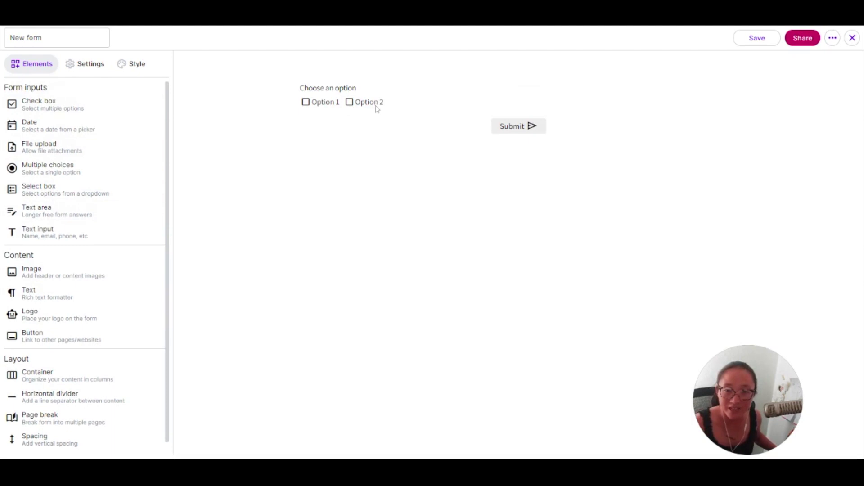
pyautogui.click(398, 102)
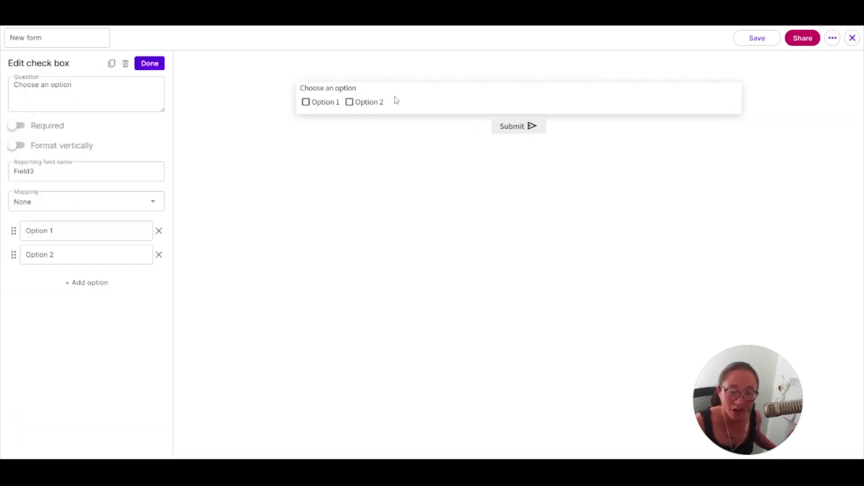
pyautogui.doubleClick(85, 88)
pyautogui.click(86, 88)
pyautogui.hotkey('ctrl', 'a')
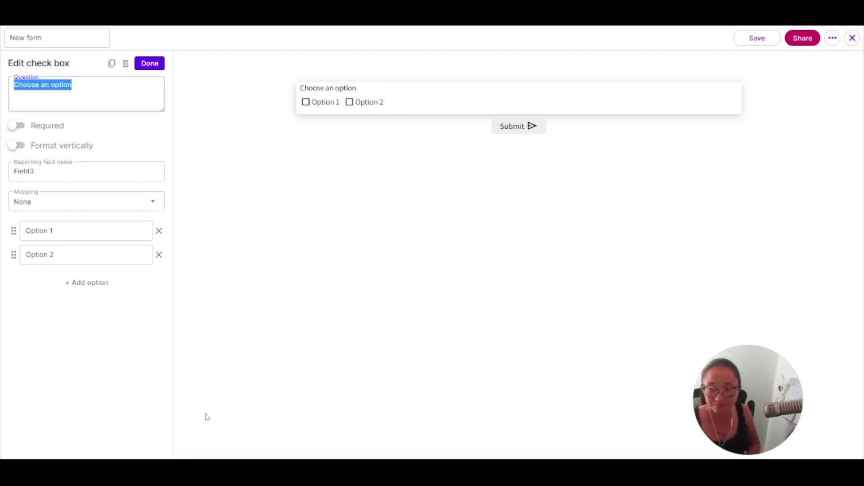
pyautogui.write('OPttions and')
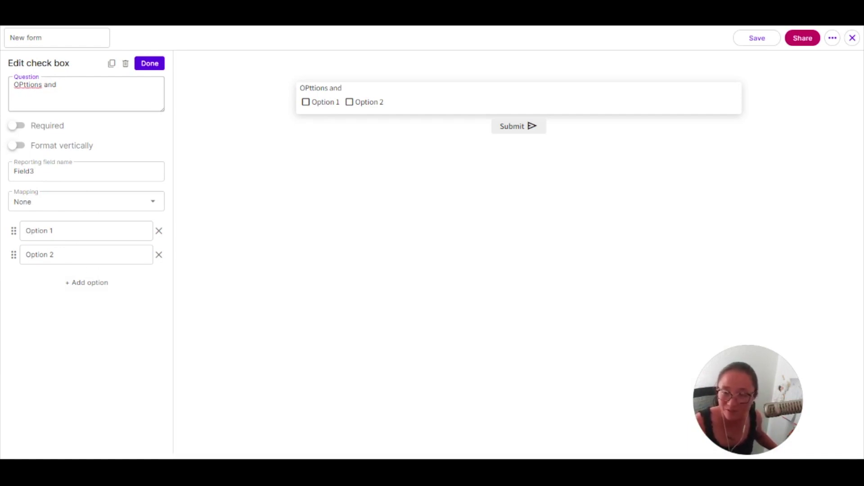
# Set the check box's reporting field name to "Options" and finish editing it.
pyautogui.press('Tab')
pyautogui.write('Op')
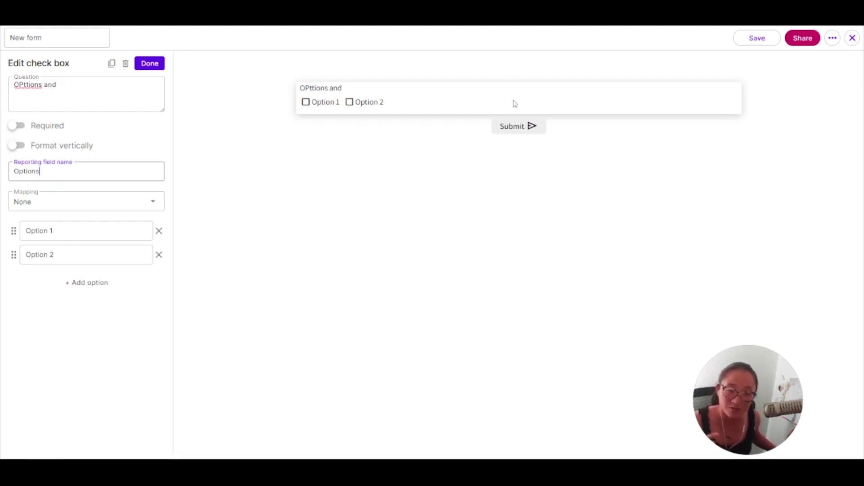
pyautogui.click(150, 66)
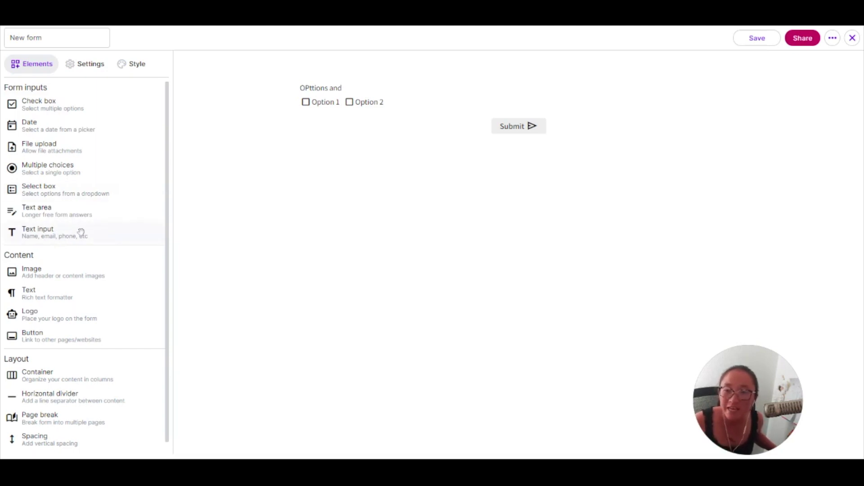
# Add a text input above the check box with the question "First name" and make it required.
pyautogui.click(59, 233)
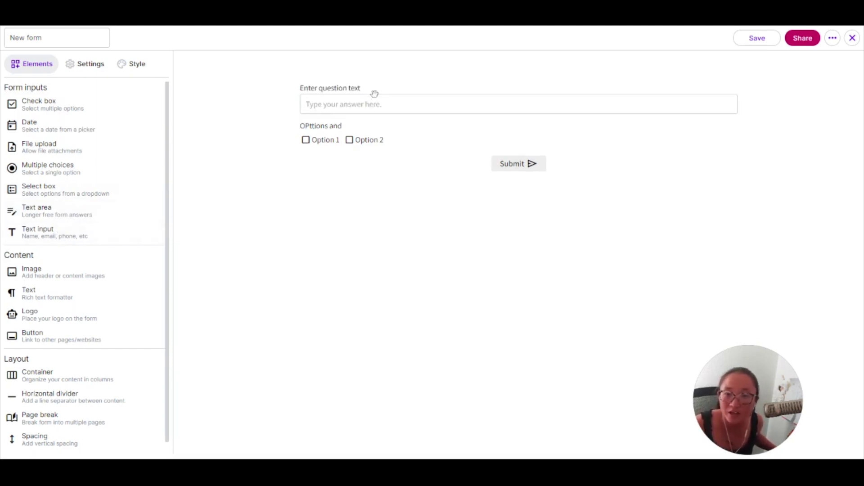
pyautogui.click(339, 90)
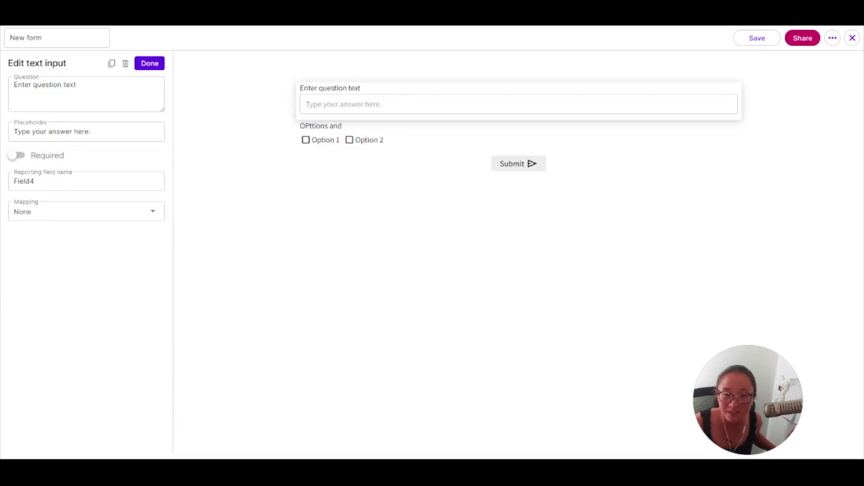
pyautogui.moveTo(78, 85); pyautogui.dragTo(13, 85)
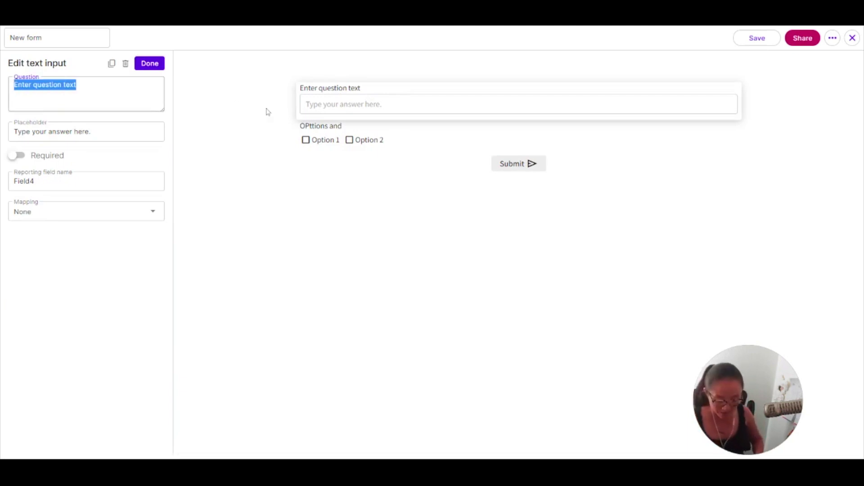
pyautogui.write('First name')
pyautogui.click(18, 155)
# Set the text input's reporting field name to "First name" and map it to First name.
pyautogui.press('Tab')
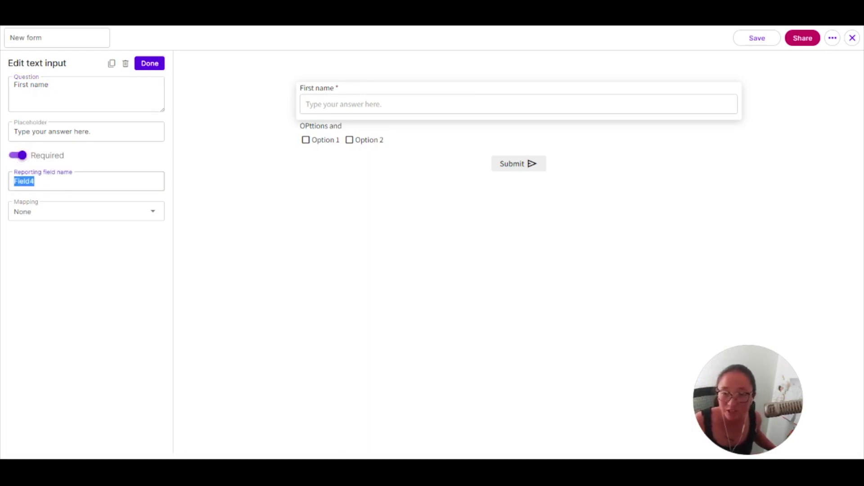
pyautogui.press('BackSpace')
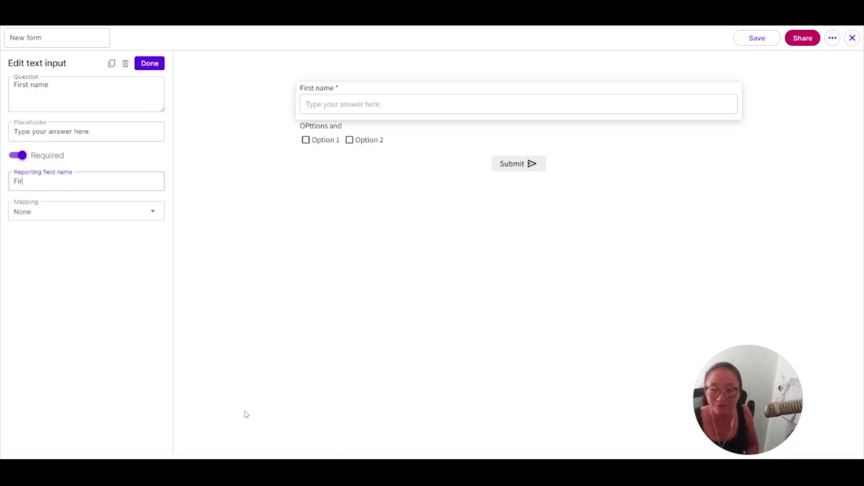
pyautogui.write('First name')
pyautogui.click(72, 215)
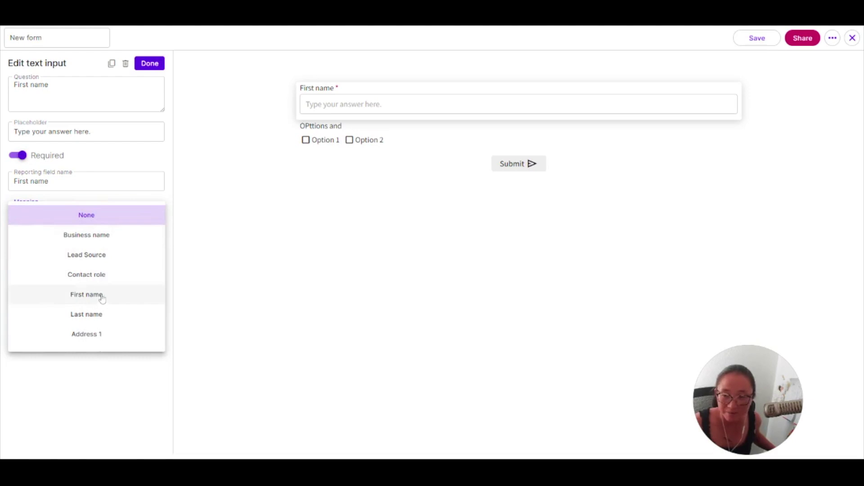
pyautogui.scroll(-4, 104, 253)
pyautogui.scroll(4, 118, 333)
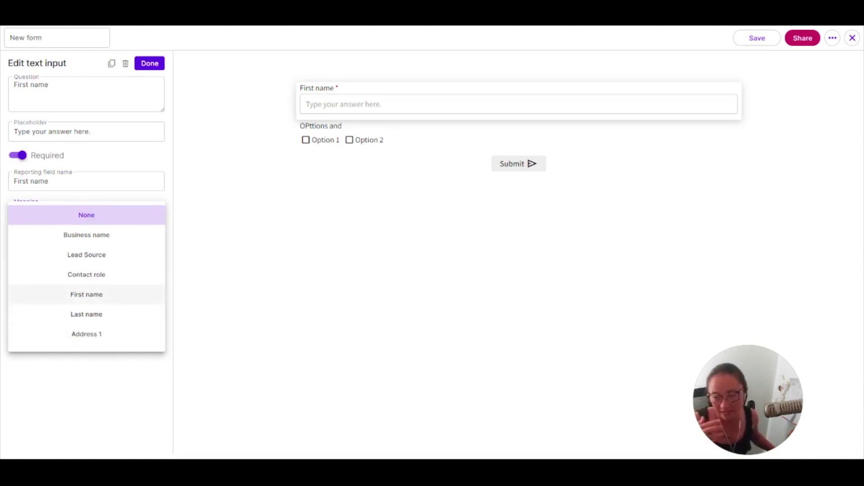
pyautogui.click(112, 301)
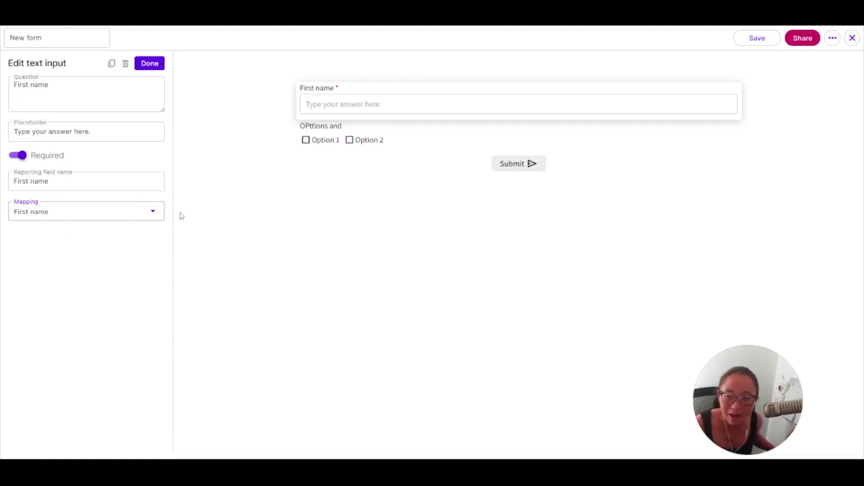
pyautogui.click(155, 65)
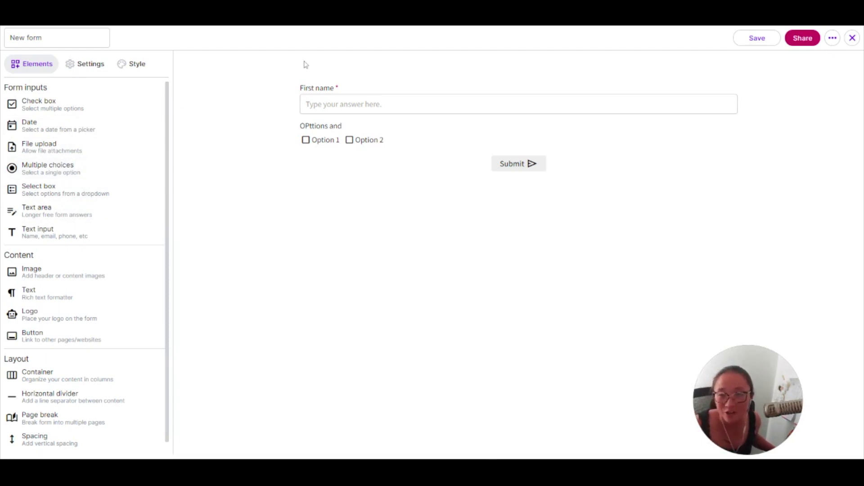
# Examine the form's submission settings, including the available confirmation email templates.
pyautogui.click(93, 69)
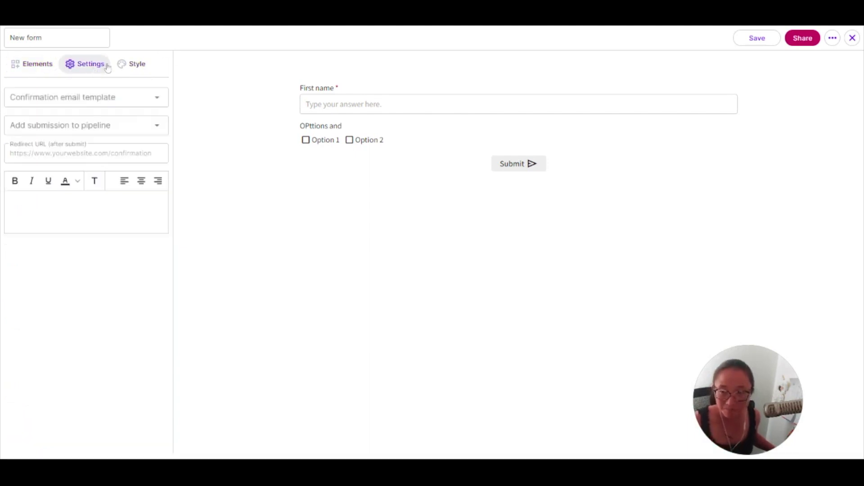
pyautogui.click(105, 97)
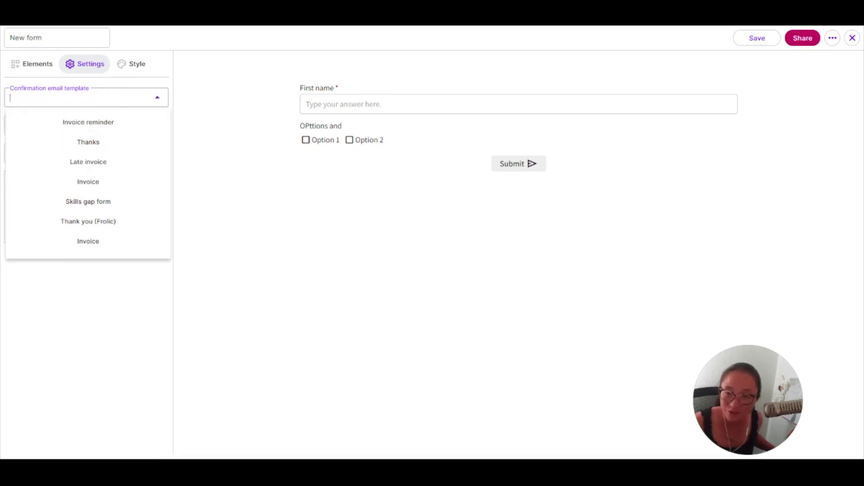
pyautogui.press('Escape')
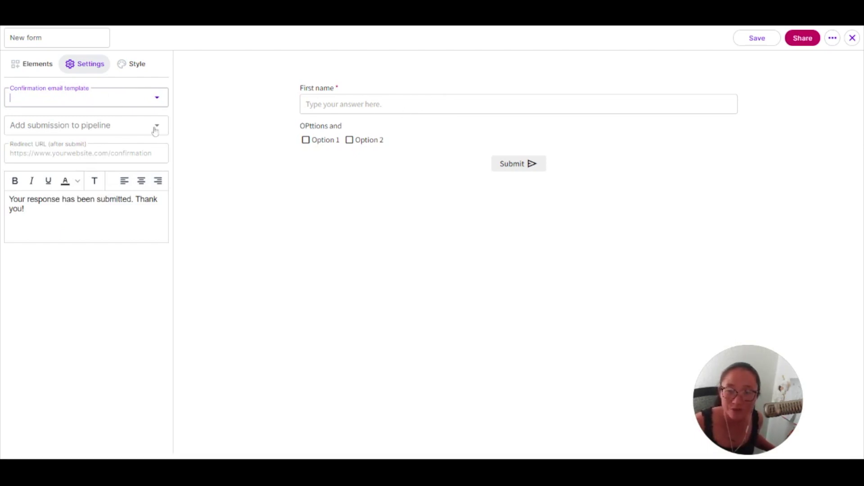
# Close the new form and open the existing Discovery form to examine its settings, style options and Email field.
pyautogui.click(852, 37)
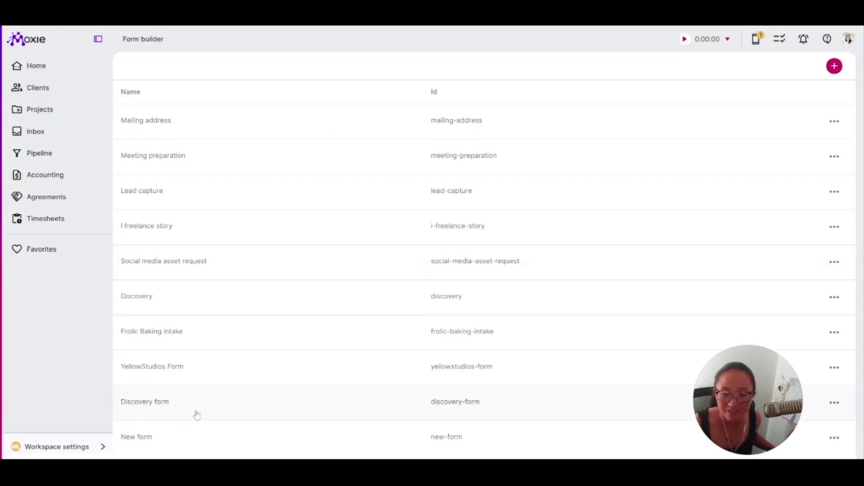
pyautogui.click(197, 415)
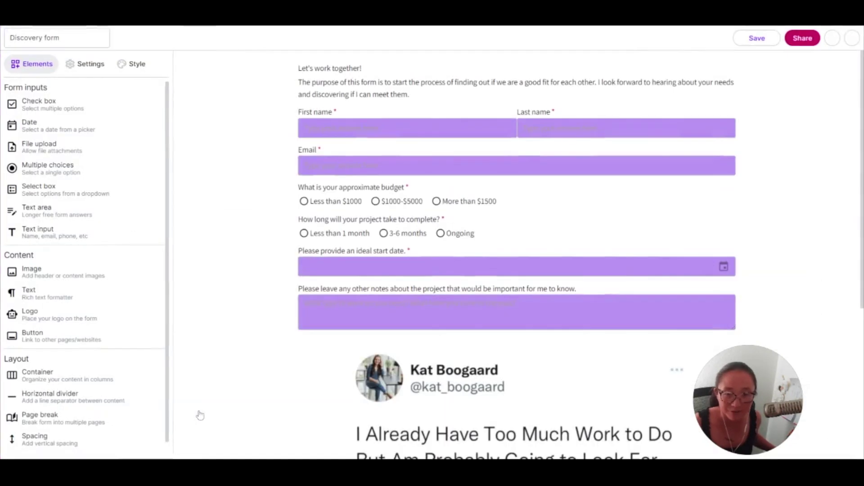
pyautogui.click(90, 64)
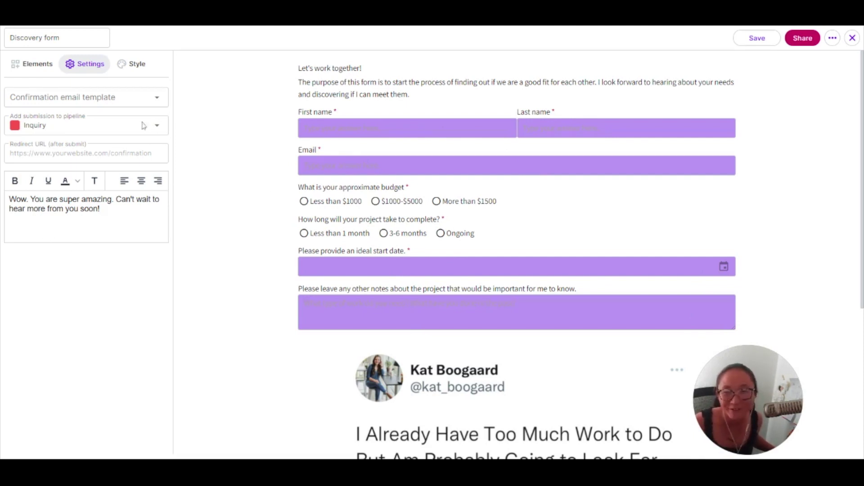
pyautogui.click(135, 64)
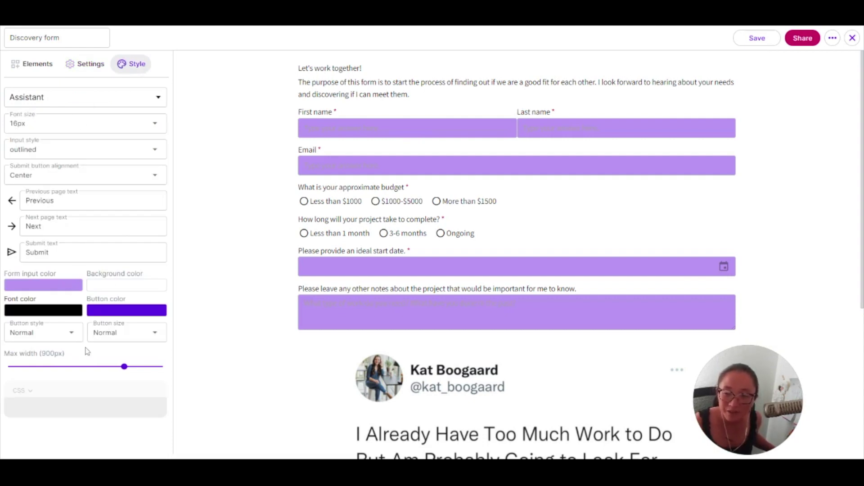
pyautogui.click(38, 65)
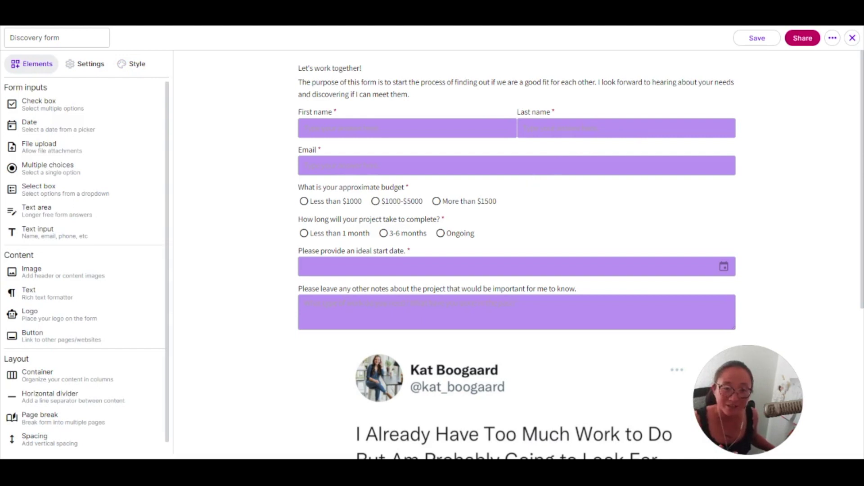
pyautogui.click(537, 172)
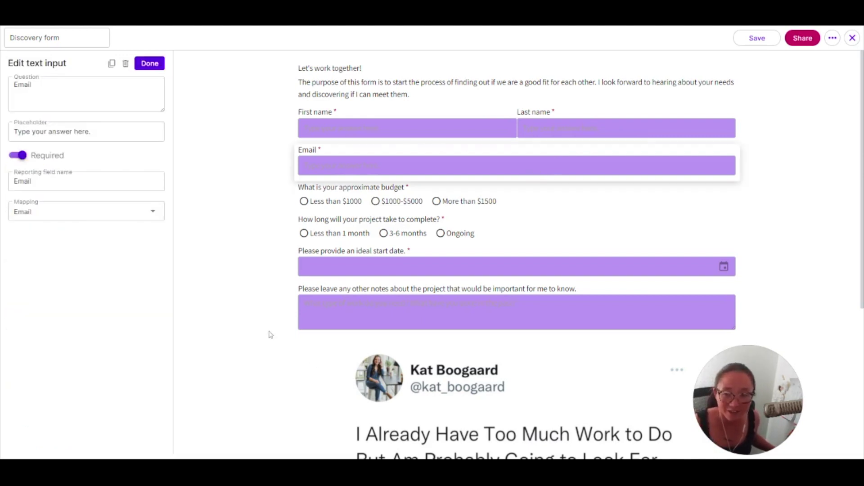